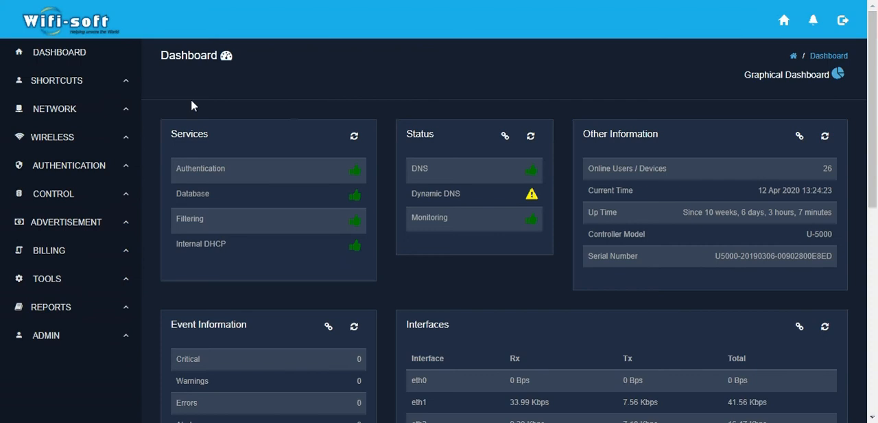
Open the Passthrough page of the Authentication settings and look over its existing entries and useful lists
{"action": "left_click", "coordinate": [100, 167]}
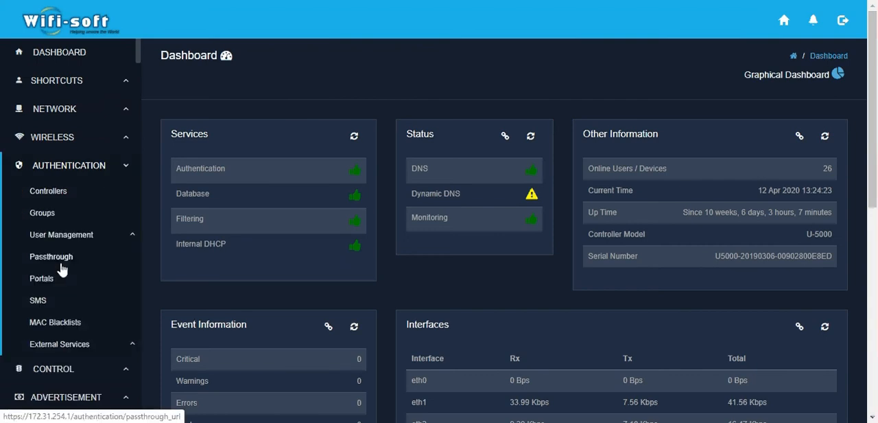
{"action": "left_click", "coordinate": [60, 264]}
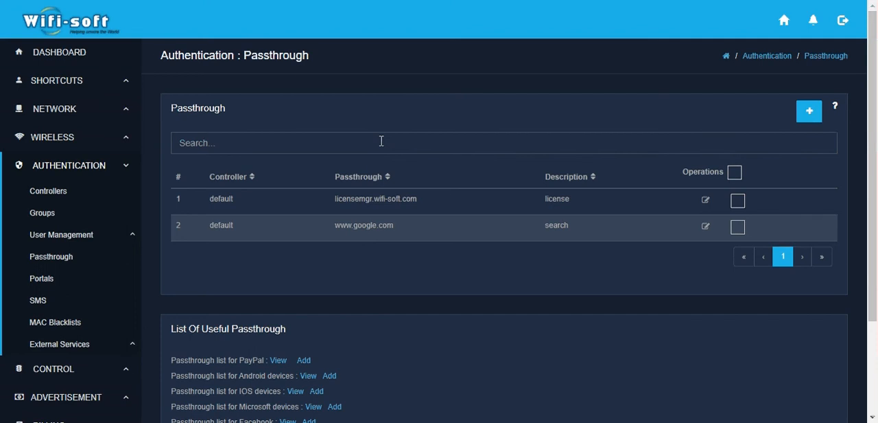
{"action": "scroll", "coordinate": [467, 264], "scroll_direction": "down", "scroll_amount": 2}
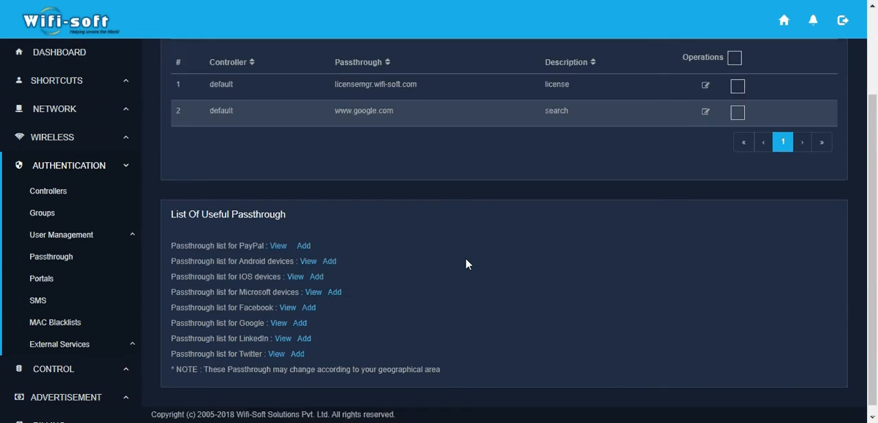
{"action": "scroll", "coordinate": [467, 263], "scroll_direction": "up", "scroll_amount": 1}
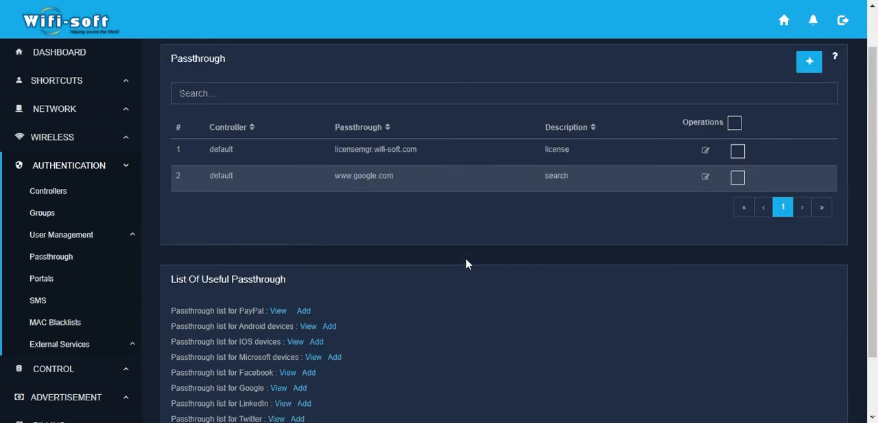
{"action": "scroll", "coordinate": [466, 264], "scroll_direction": "up", "scroll_amount": 1}
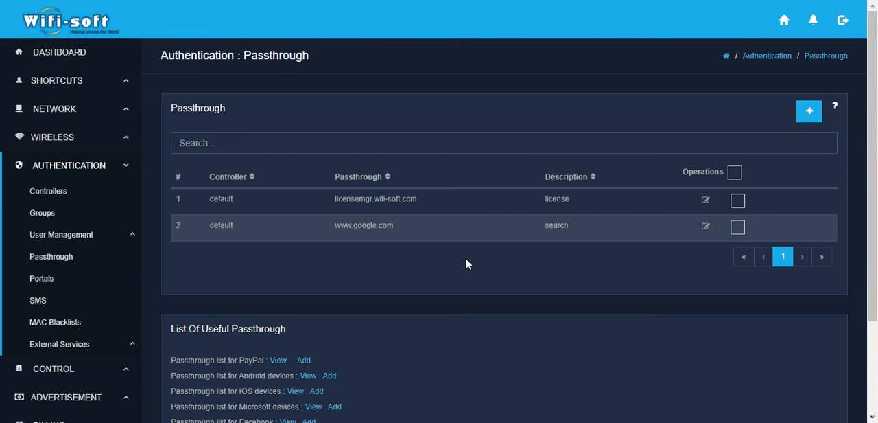
{"action": "left_click", "coordinate": [811, 111]}
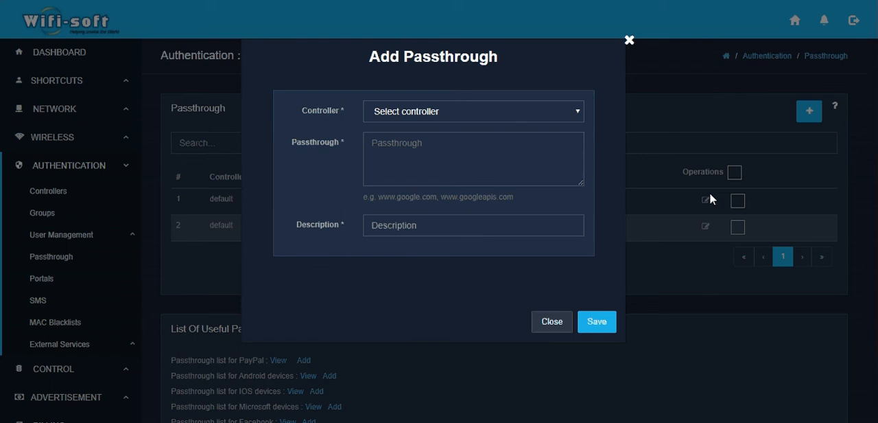
{"action": "left_click", "coordinate": [440, 113]}
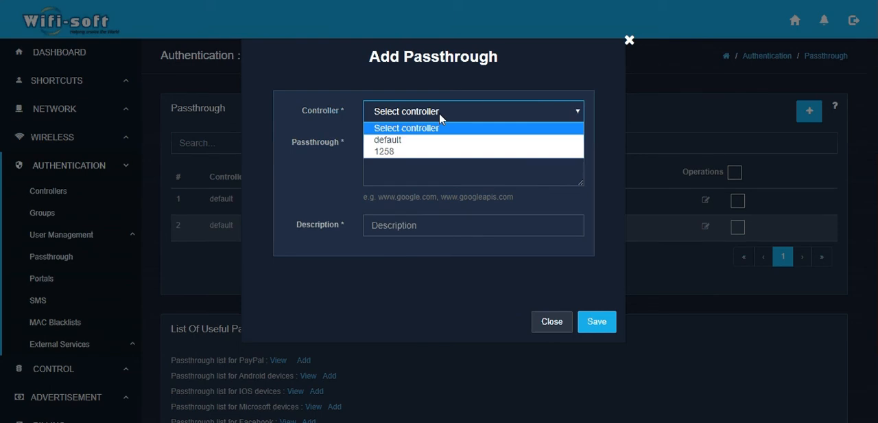
{"action": "left_click", "coordinate": [388, 140]}
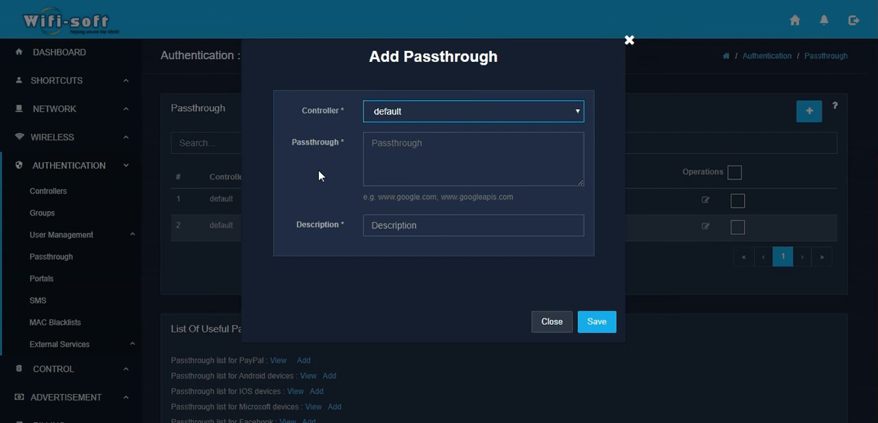
{"action": "left_click", "coordinate": [387, 164]}
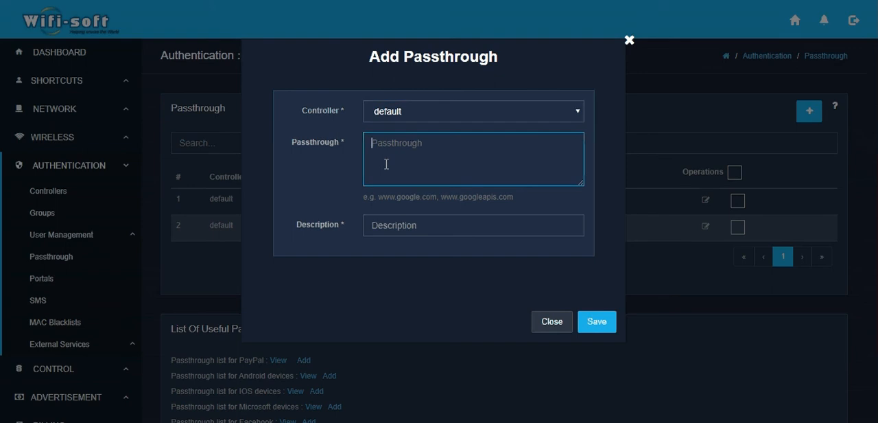
{"action": "type", "text": "www.payp"}
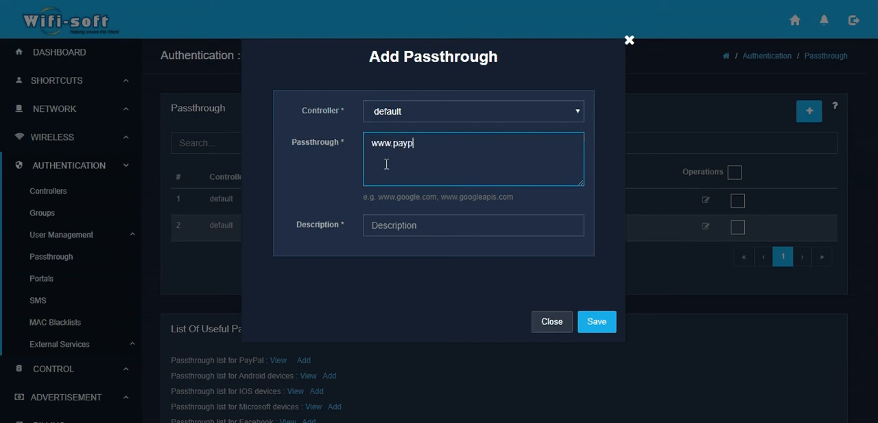
{"action": "type", "text": "al.com"}
{"action": "type", "text": ","}
{"action": "type", "text": "www.p"}
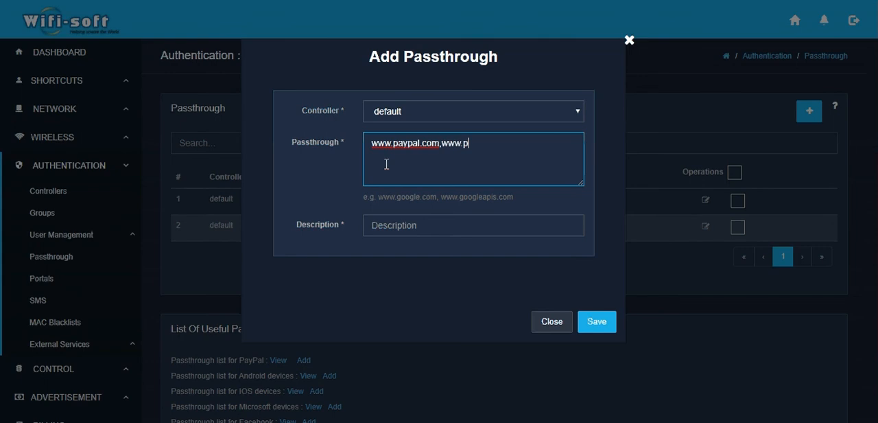
{"action": "type", "text": "aypalobjects.com"}
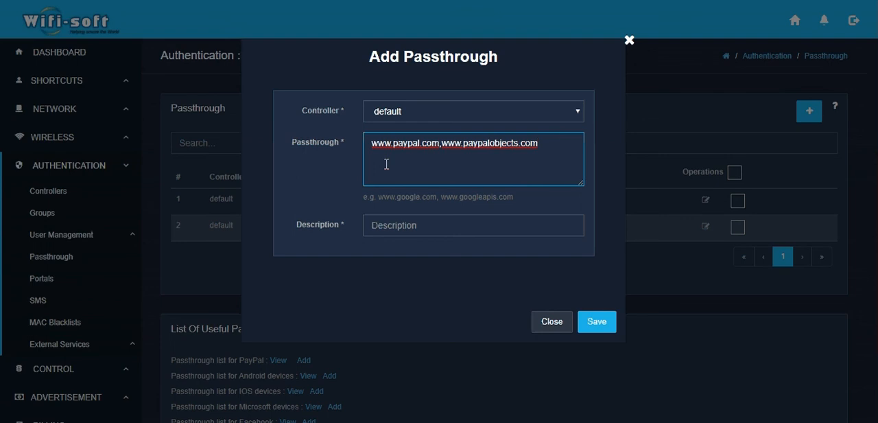
Enter PayPal as the description of the new passthrough entry
{"action": "left_click", "coordinate": [397, 228]}
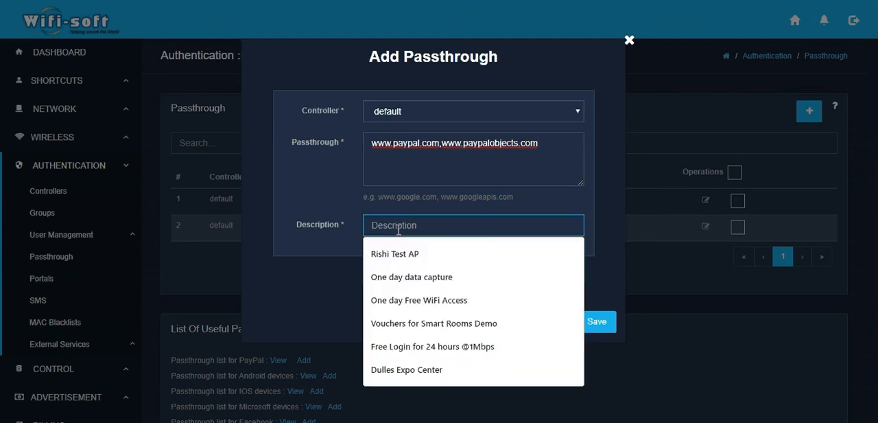
{"action": "type", "text": "PayP"}
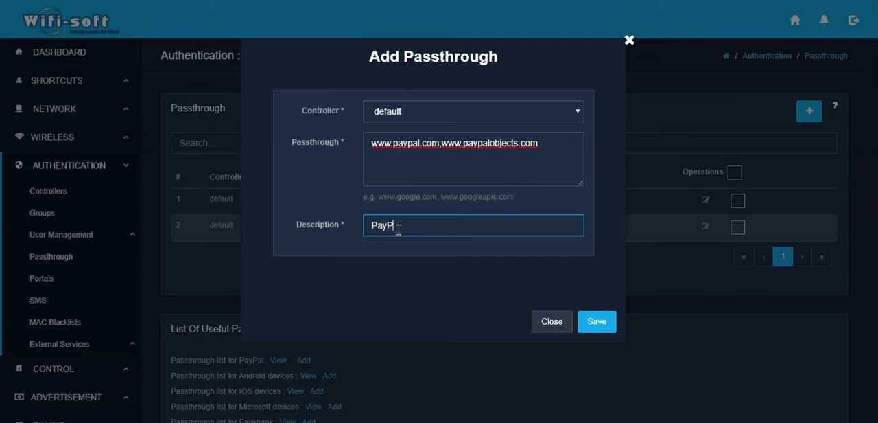
{"action": "type", "text": "al"}
{"action": "left_click_drag", "start_coordinate": [441, 150], "coordinate": [570, 135]}
{"action": "key", "text": "BackSpace"}
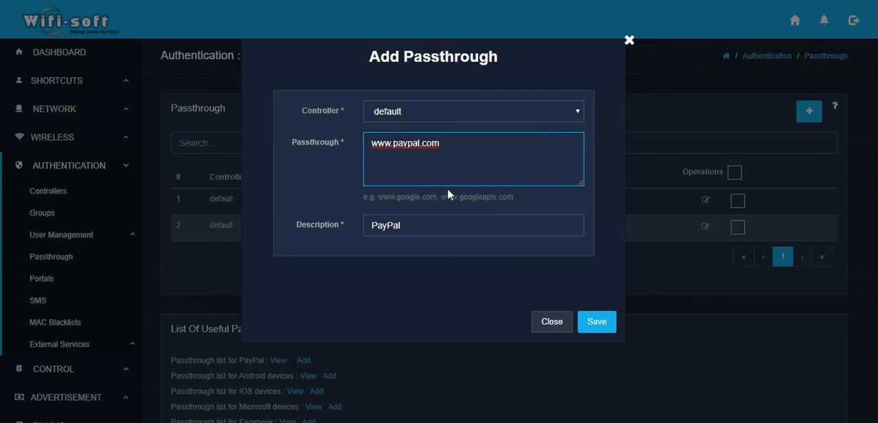
{"action": "left_click", "coordinate": [585, 321]}
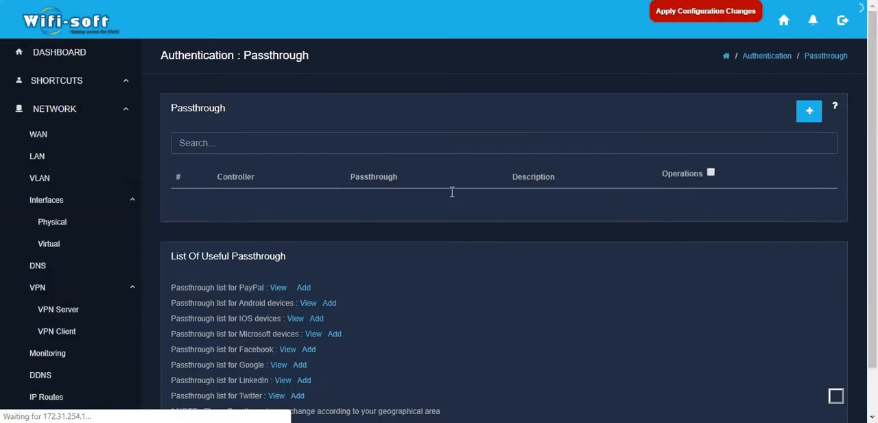
{"action": "left_click", "coordinate": [809, 110]}
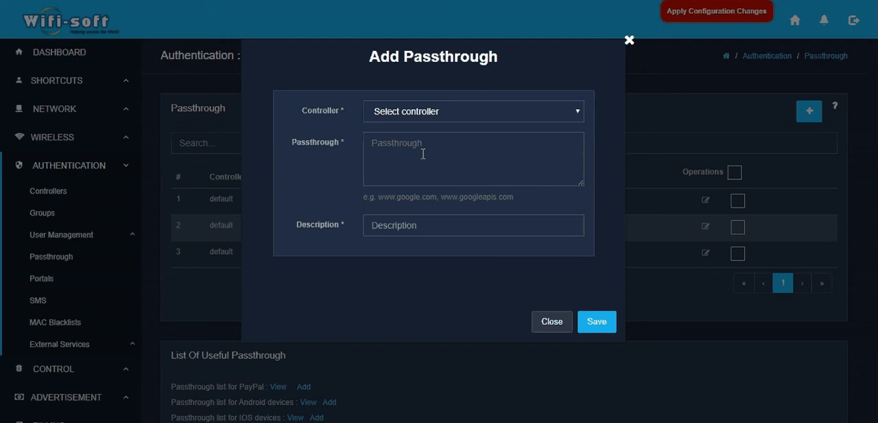
{"action": "left_click", "coordinate": [423, 154]}
{"action": "type", "text": "www."}
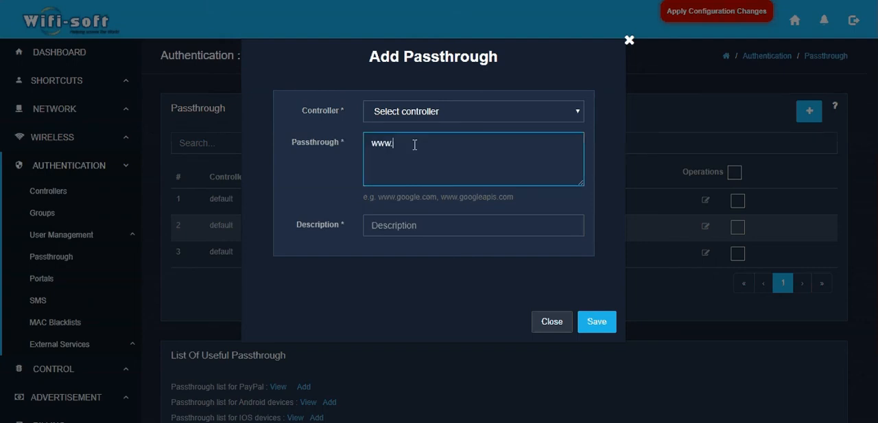
{"action": "type", "text": "paypalo"}
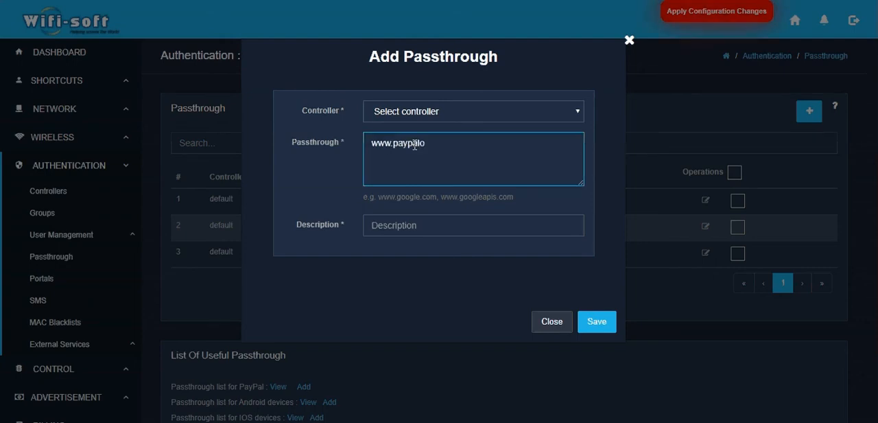
{"action": "type", "text": "bjects.com"}
{"action": "left_click", "coordinate": [437, 111]}
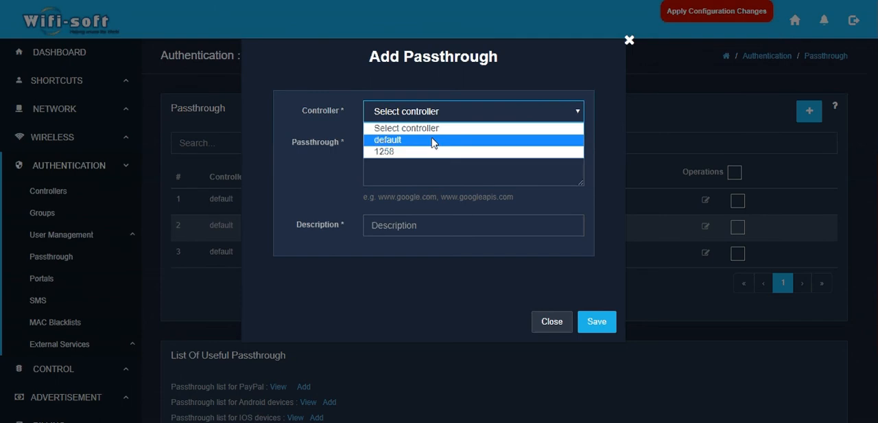
{"action": "left_click", "coordinate": [433, 140]}
{"action": "left_click", "coordinate": [406, 225]}
{"action": "type", "text": "P"}
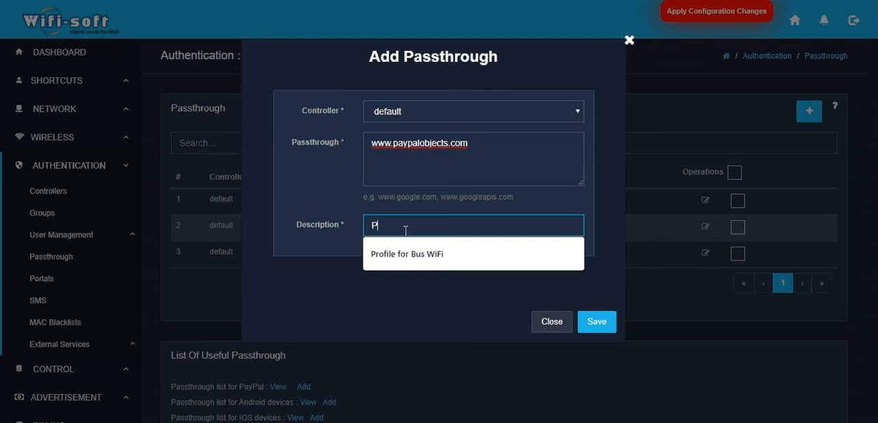
{"action": "type", "text": "ayPal"}
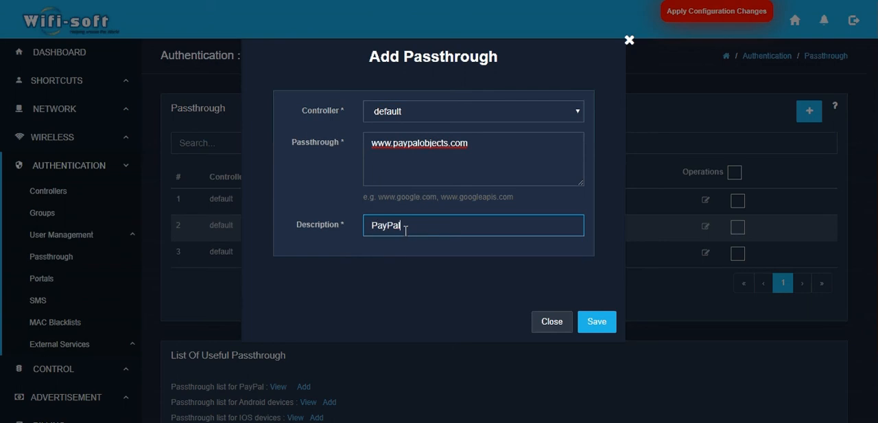
{"action": "type", "text": "Object"}
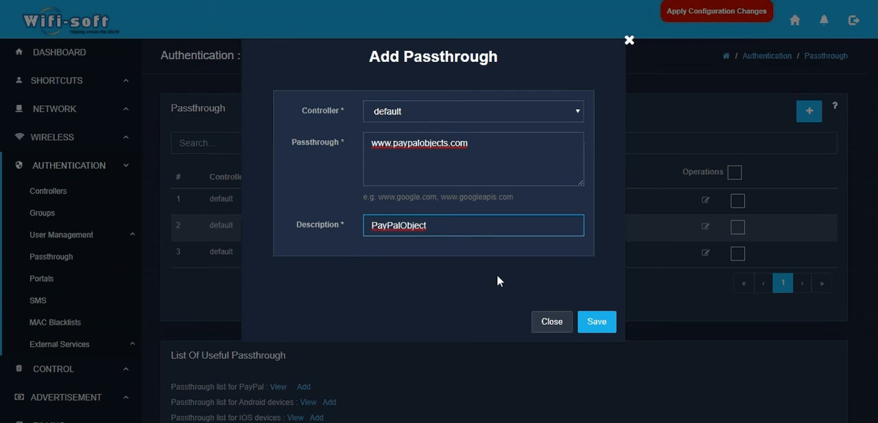
{"action": "left_click", "coordinate": [590, 322]}
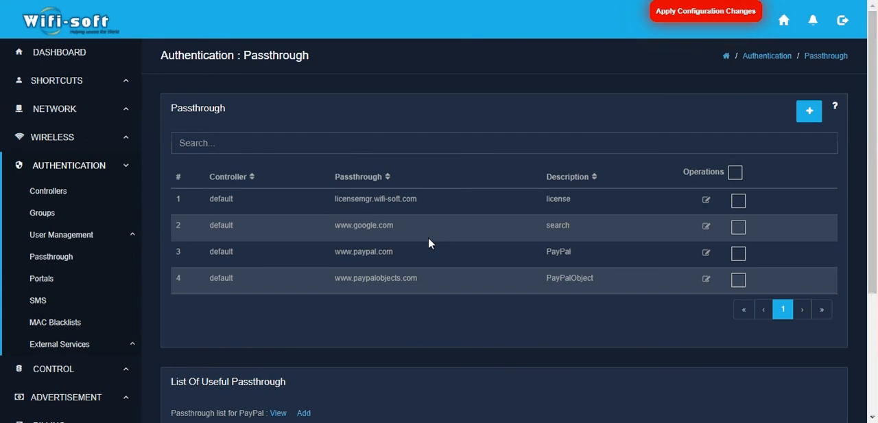
Review the predefined useful passthrough lists and view the domains included in the Facebook list
{"action": "scroll", "coordinate": [420, 323], "scroll_direction": "down", "scroll_amount": 3}
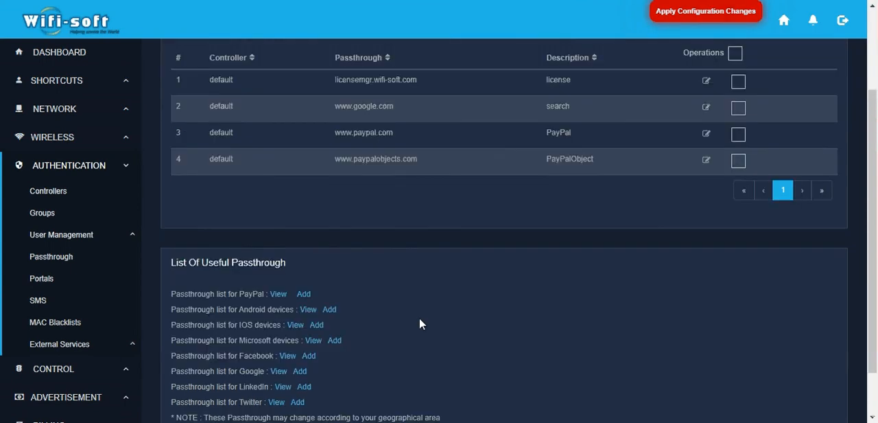
{"action": "scroll", "coordinate": [420, 323], "scroll_direction": "down", "scroll_amount": 1}
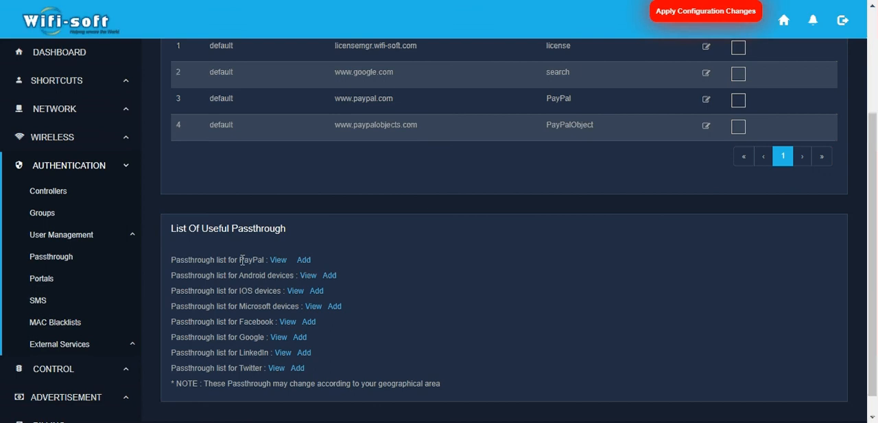
{"action": "left_click_drag", "start_coordinate": [241, 260], "coordinate": [260, 261]}
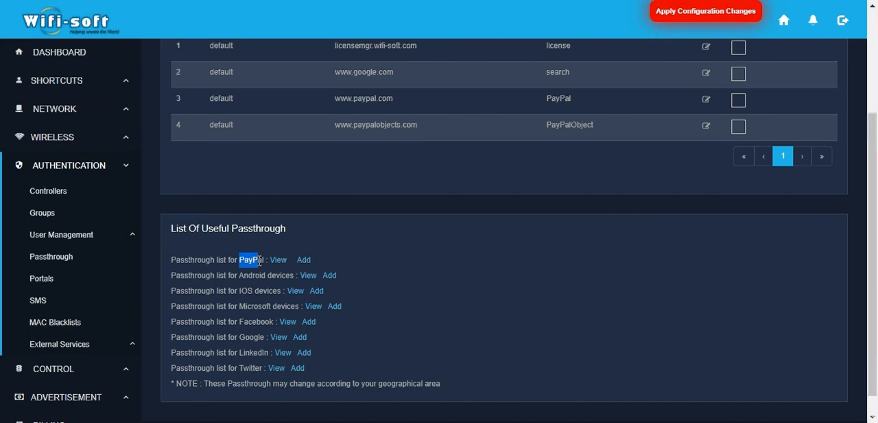
{"action": "left_click", "coordinate": [244, 275]}
{"action": "left_click_drag", "start_coordinate": [238, 275], "coordinate": [260, 277]}
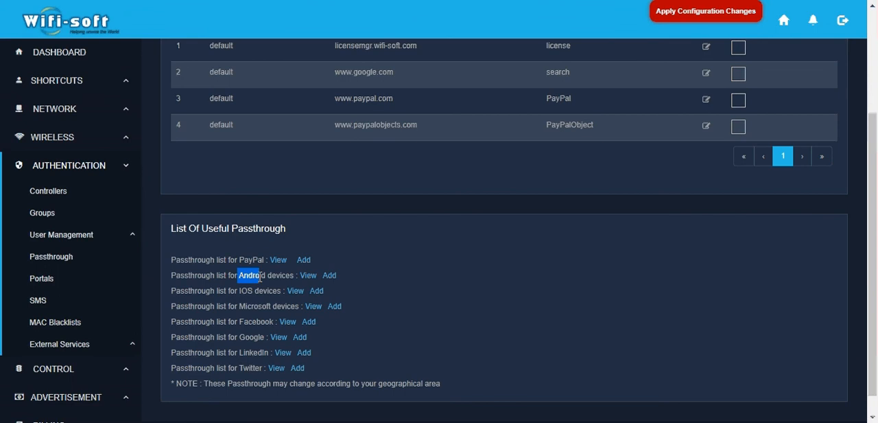
{"action": "left_click", "coordinate": [219, 280]}
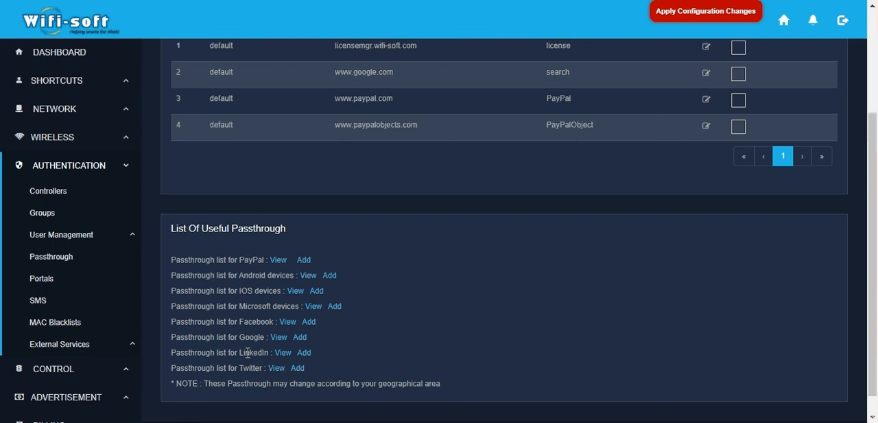
{"action": "left_click", "coordinate": [288, 322]}
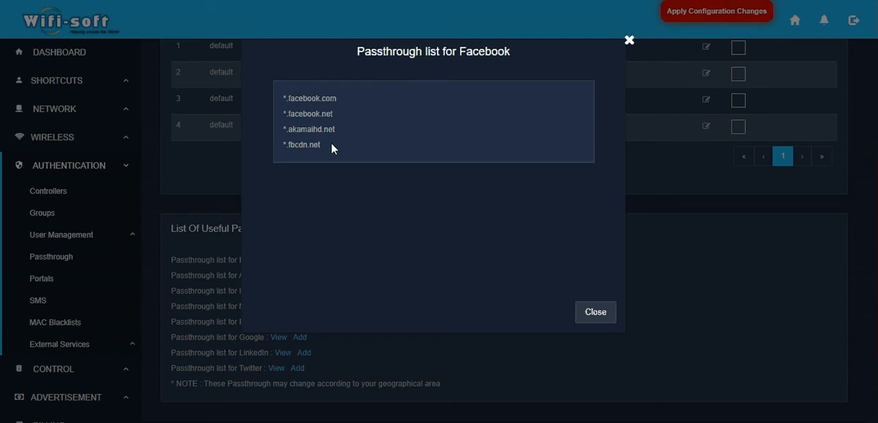
{"action": "left_click", "coordinate": [627, 41]}
{"action": "scroll", "coordinate": [393, 301], "scroll_direction": "up", "scroll_amount": 2}
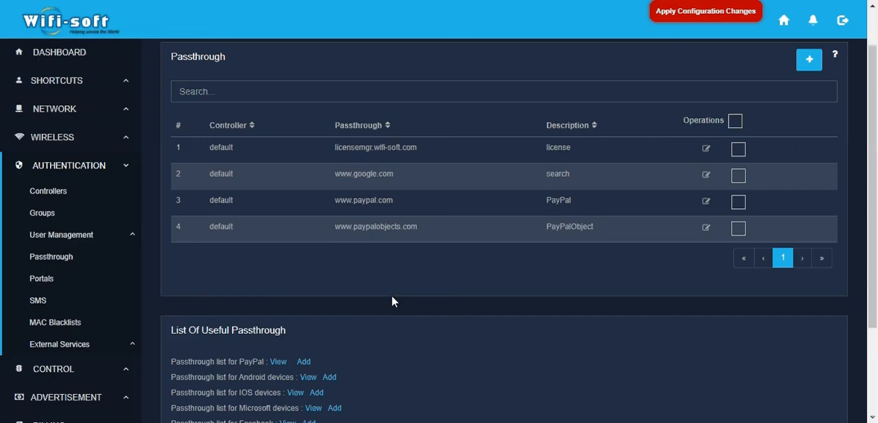
{"action": "scroll", "coordinate": [445, 312], "scroll_direction": "down", "scroll_amount": 2}
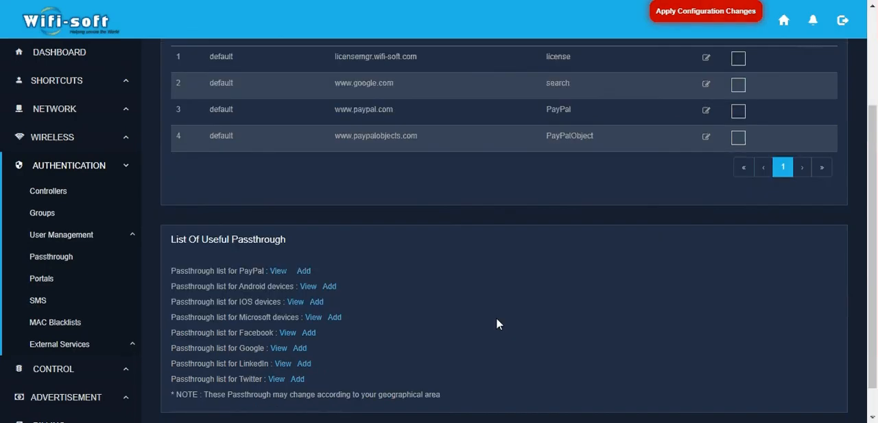
{"action": "scroll", "coordinate": [540, 291], "scroll_direction": "down", "scroll_amount": 1}
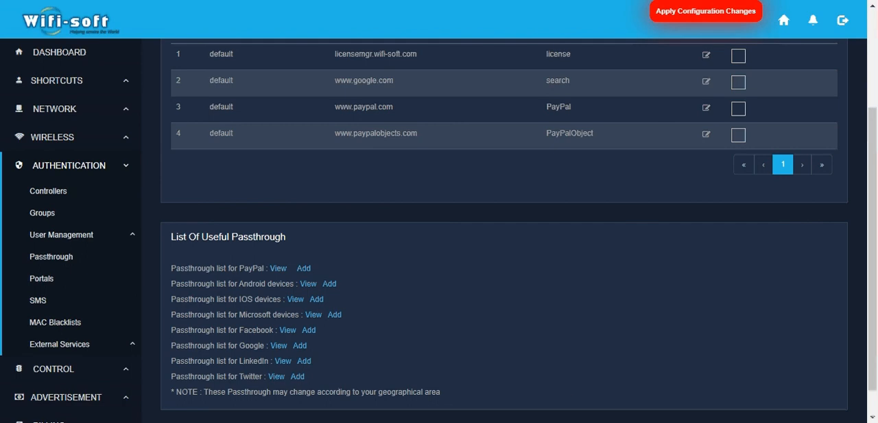
{"action": "left_click", "coordinate": [737, 422]}
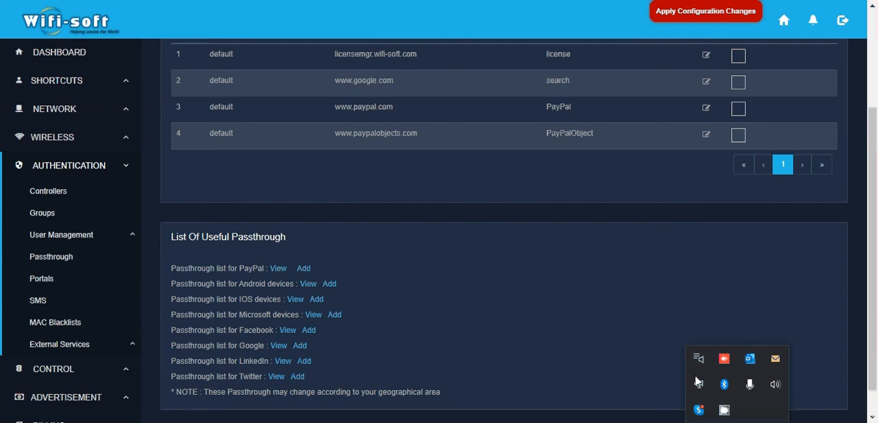
{"action": "left_click", "coordinate": [729, 414]}
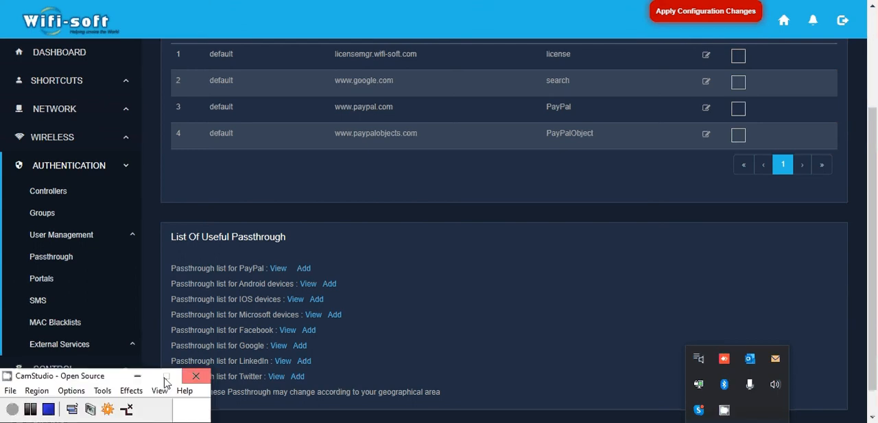